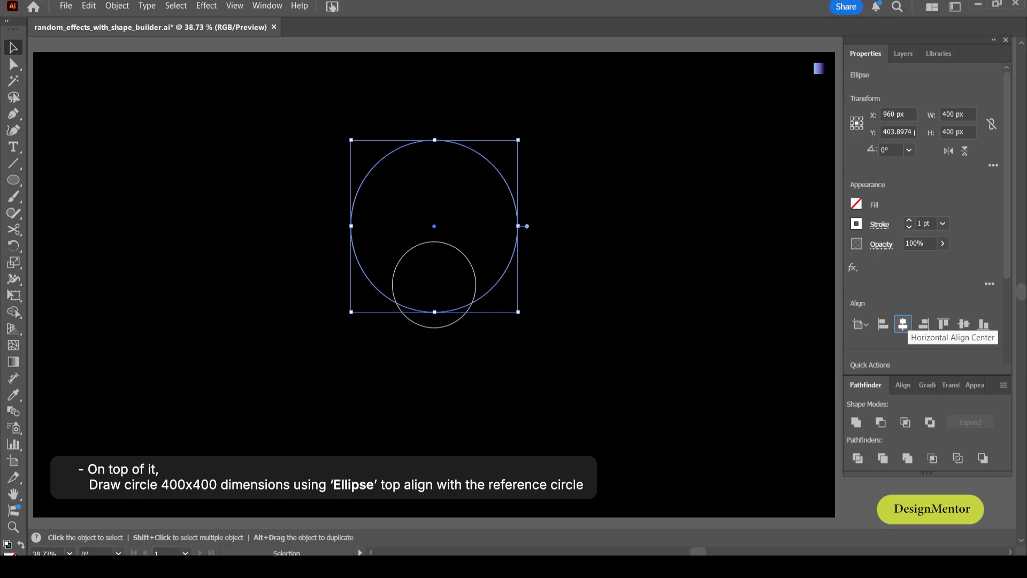
Move the 400 px circle straight up until its lower edge touches the top edge of the small reference circle
drag(434, 226, 434, 187)
key(shift+Up)
key(shift+Up)
key(shift+Up)
key(shift+Up)
key(shift+Up)
key(shift+Up)
key(shift+Up)
key(shift+Up)
key(shift+Up)
key(shift+Up)
key(shift+Up)
key(shift+Up)
key(shift+Up)
key(shift+Up)
key(shift+Up)
key(shift+Up)
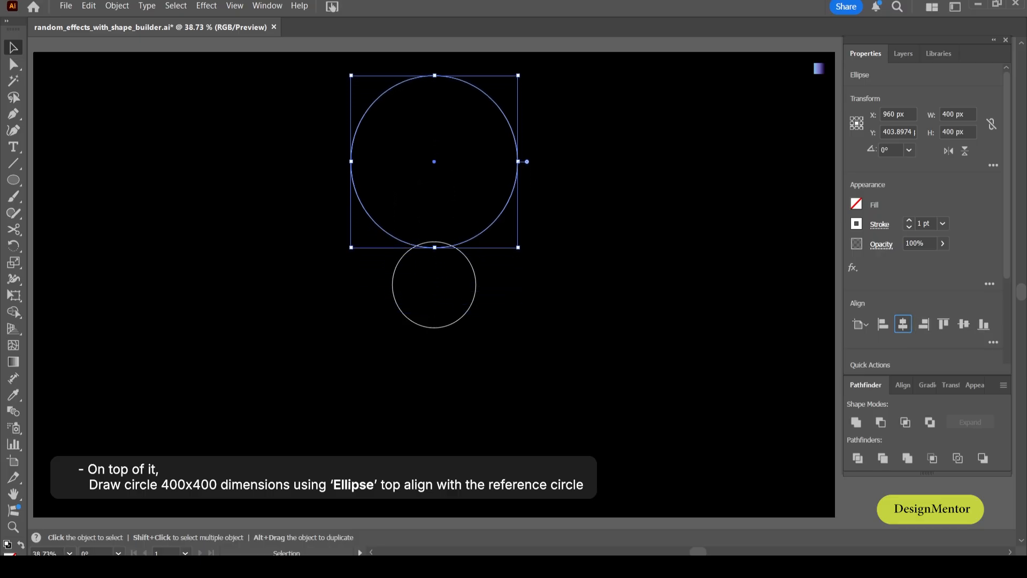
key(Down)
key(Down)
key(Down)
key(Down)
key(Down)
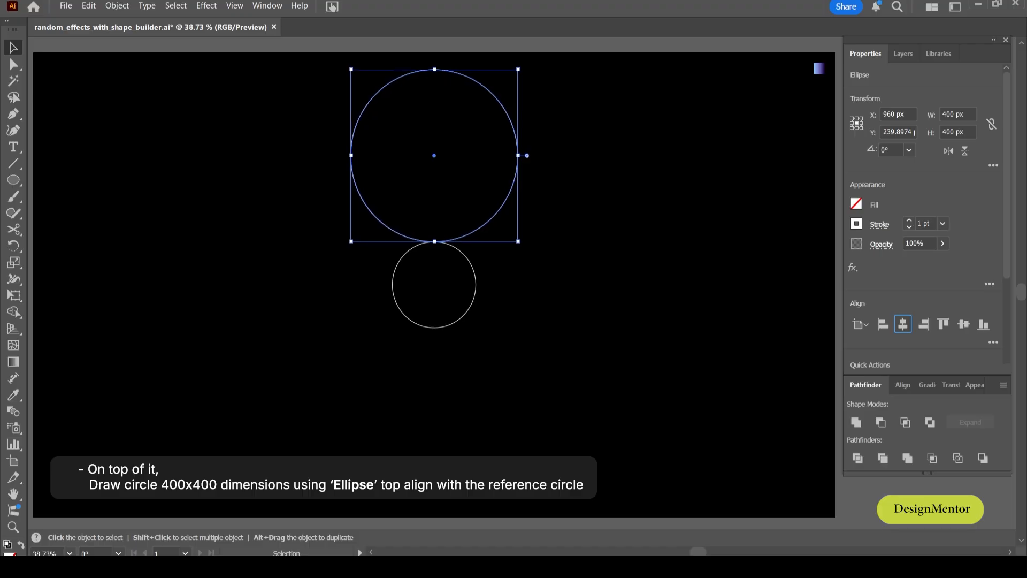
key(ctrl+shift+a)
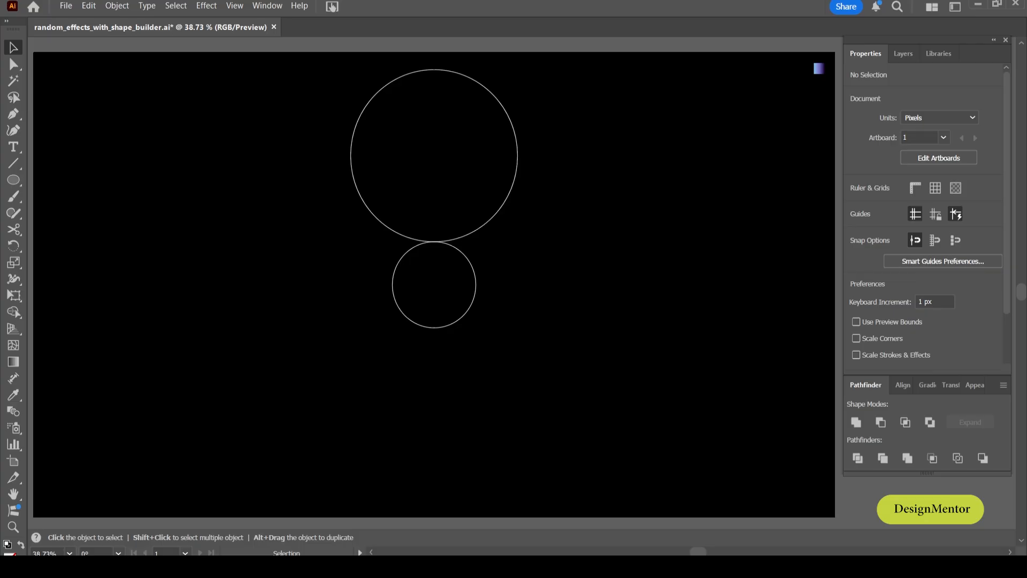
Make a copy of the 400 px circle rotated 45° about the small reference circle's center
click(517, 197)
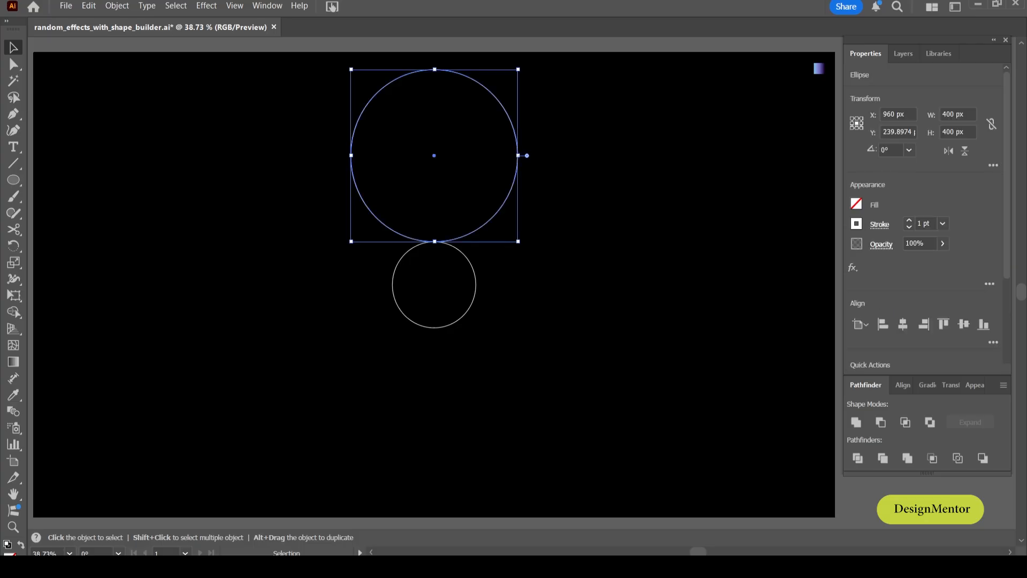
click(14, 246)
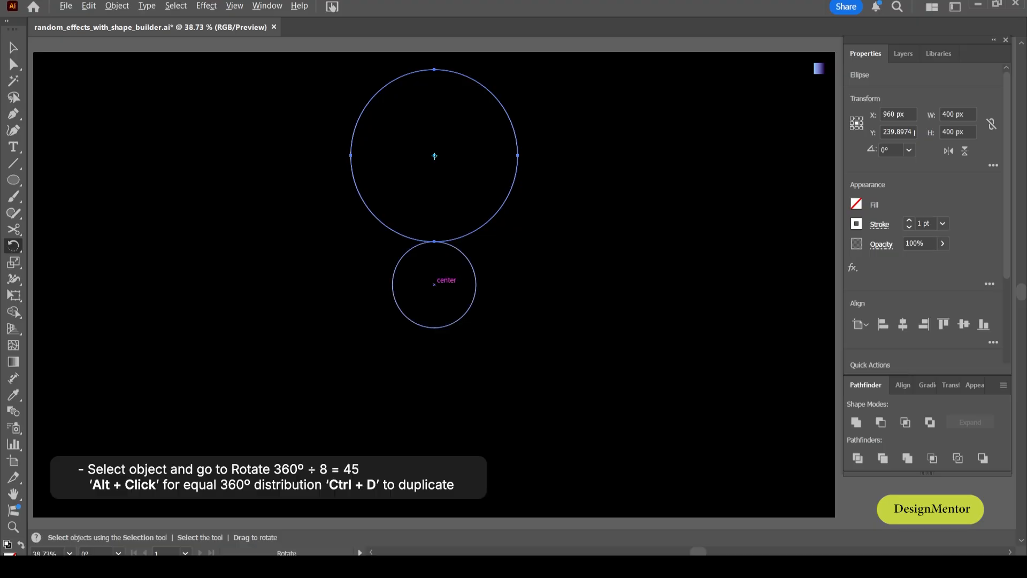
alt+click(434, 284)
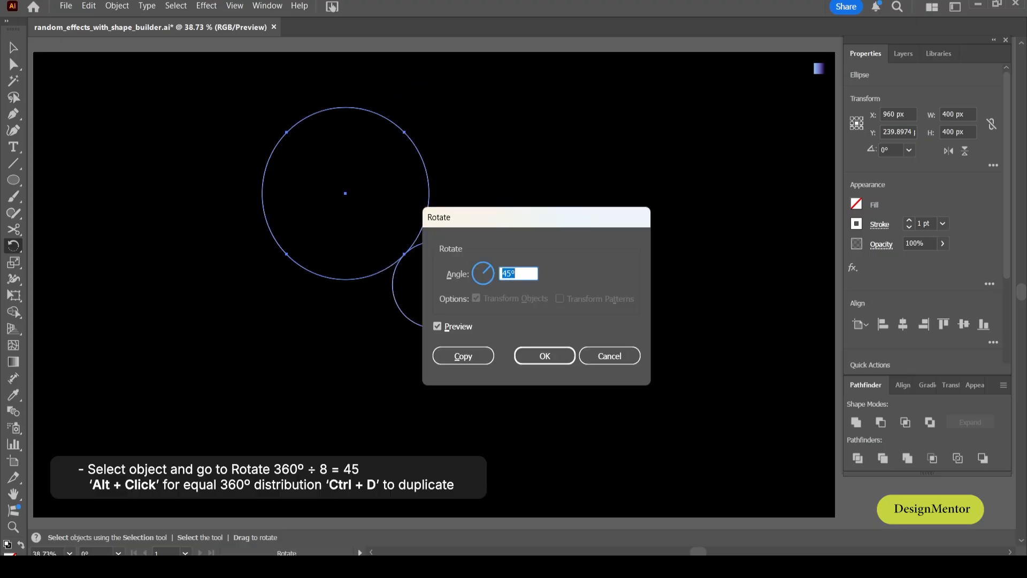
click(514, 274)
key(ctrl+a)
click(463, 355)
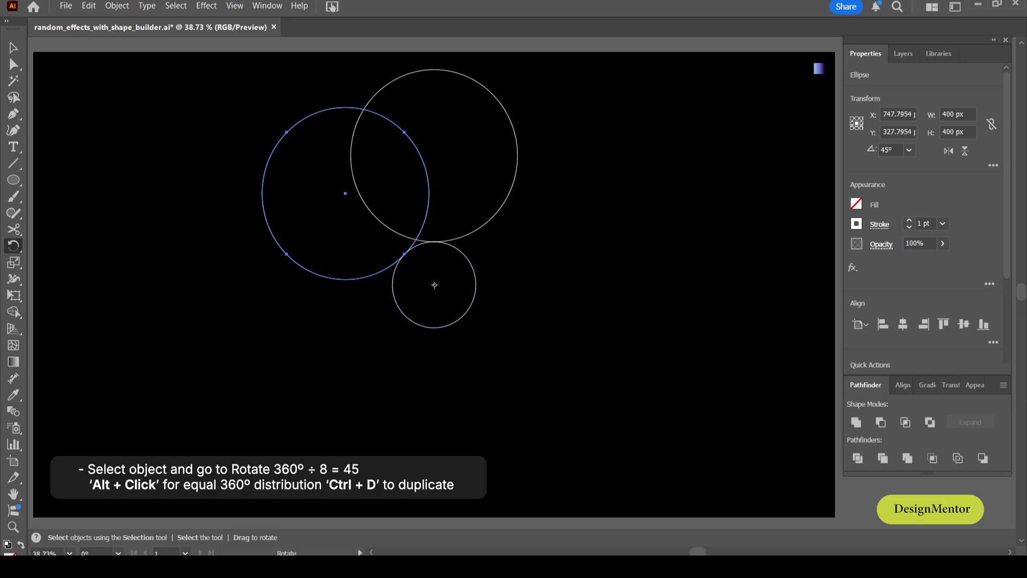
Repeat the rotated copy until eight circles form a full ring, and delete the small reference circle in the center
key(ctrl+d)
key(ctrl+d)
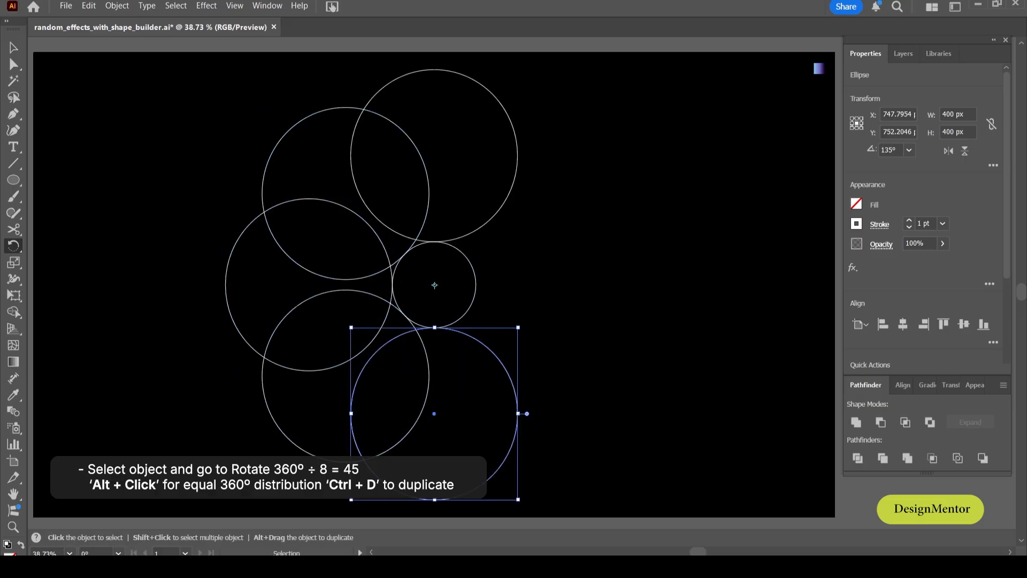
key(ctrl+d)
key(ctrl+d)
key(ctrl+d)
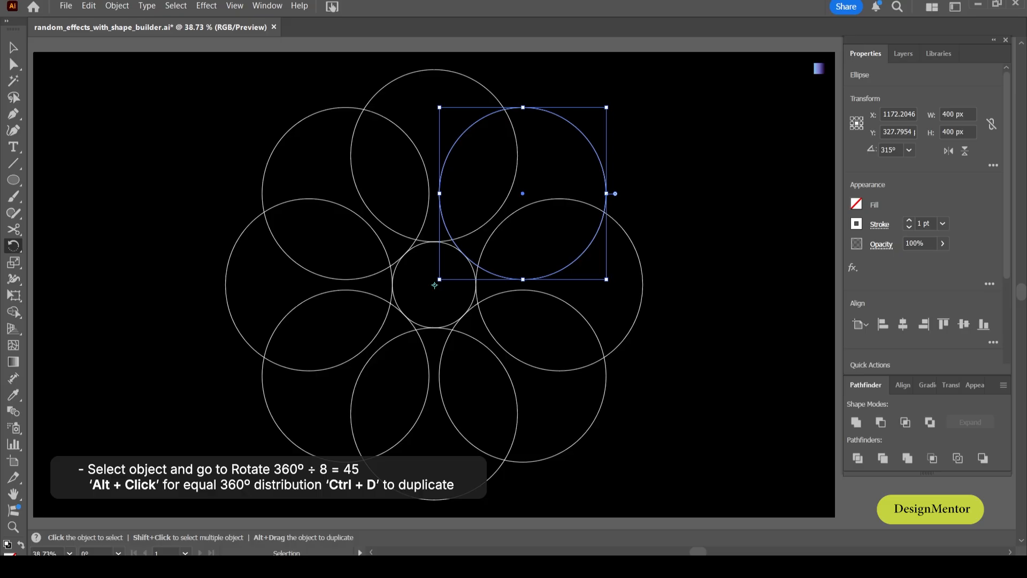
key(r)
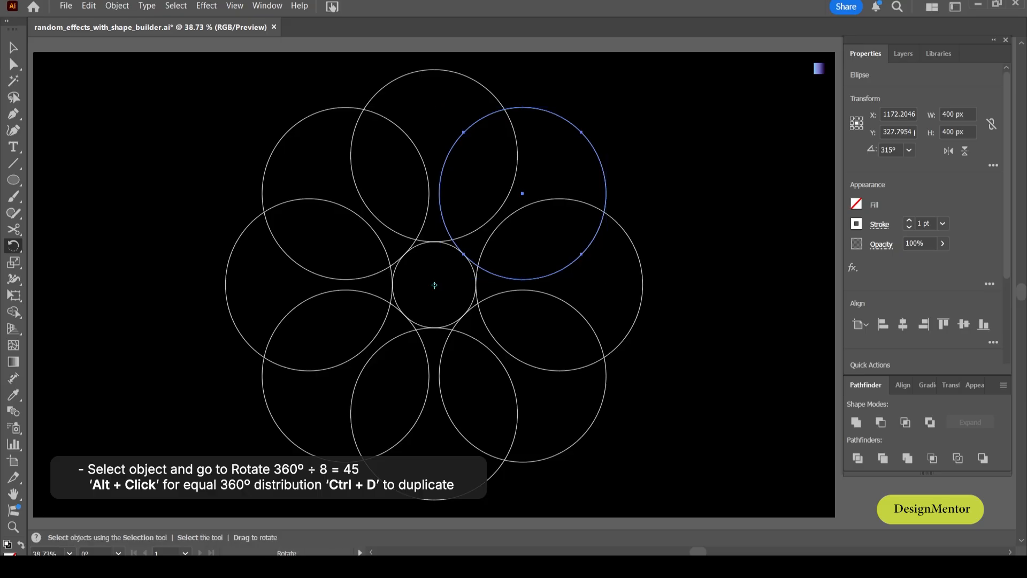
key(v)
key(ctrl+shift+a)
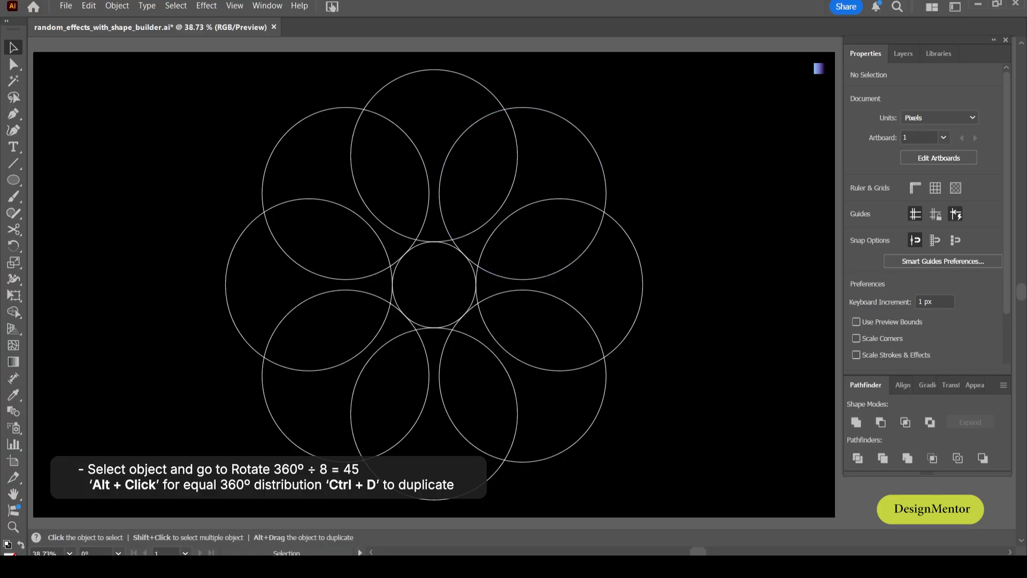
click(453, 246)
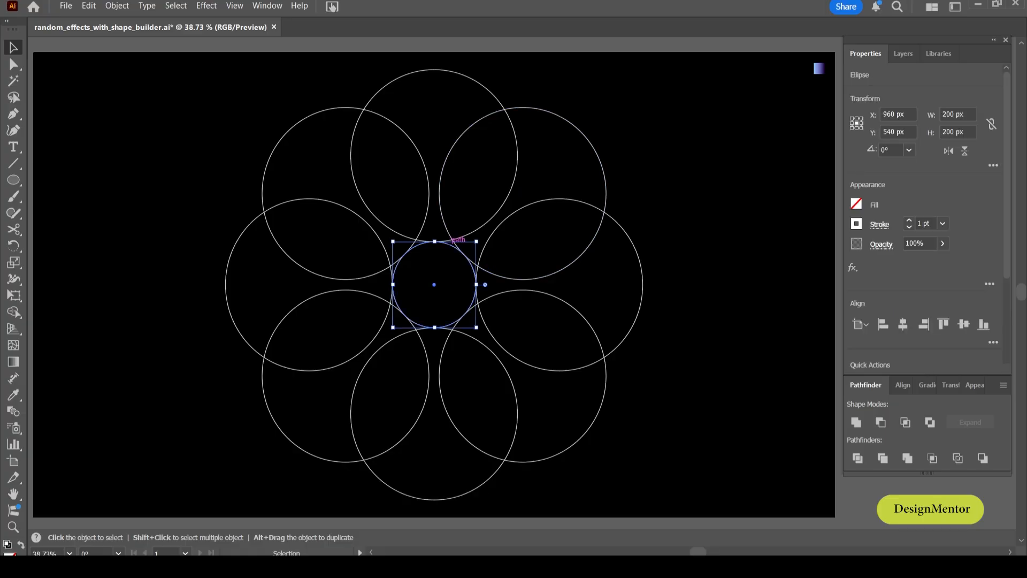
key(Delete)
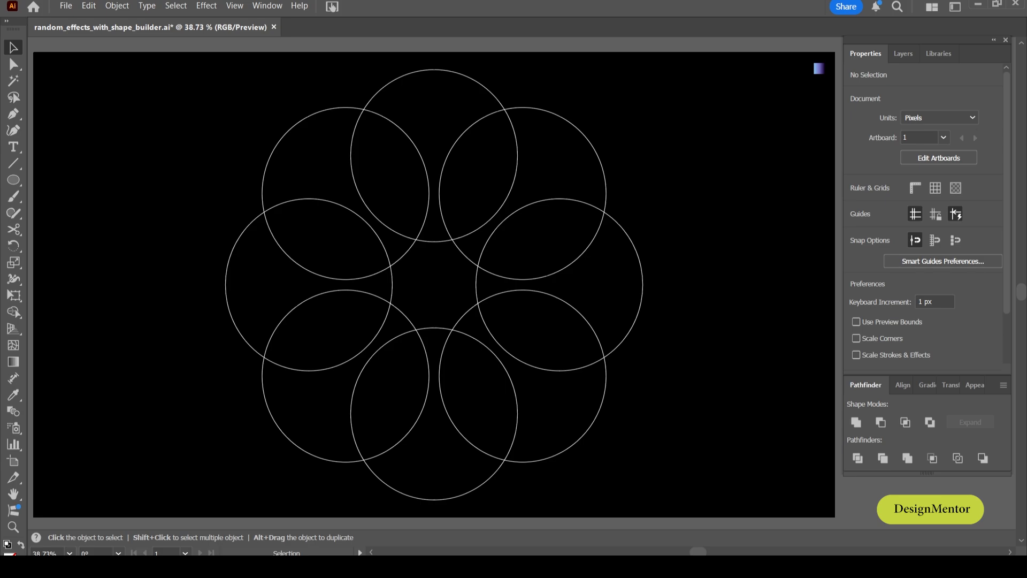
With Shape Builder on all eight circles, merge each counterclockwise overlap into the upper-right, right, lower-right and bottom circles
mouse_move(237, 107)
mouse_down()
mouse_move(614, 380)
mouse_move(679, 502)
mouse_up()
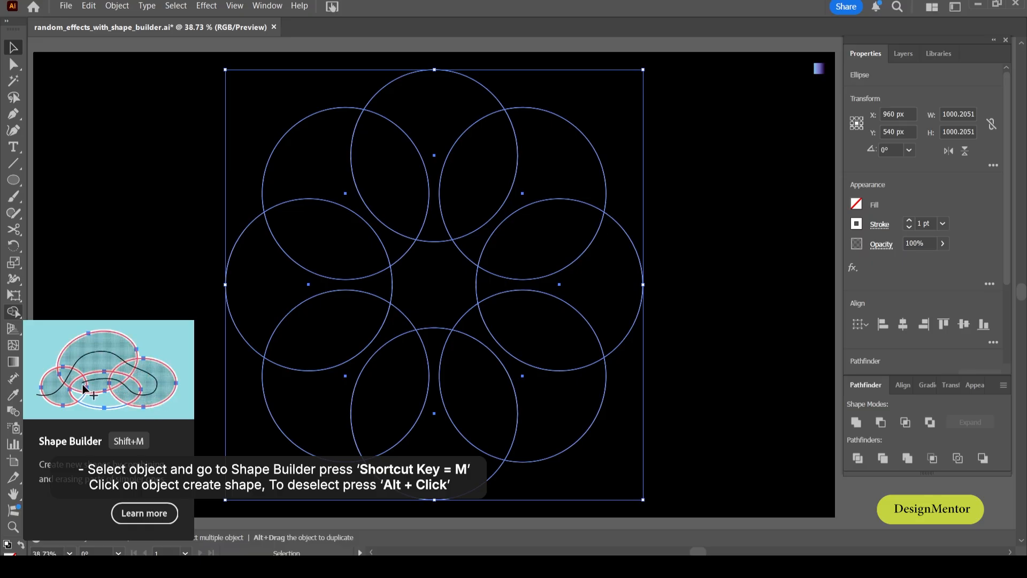
click(15, 312)
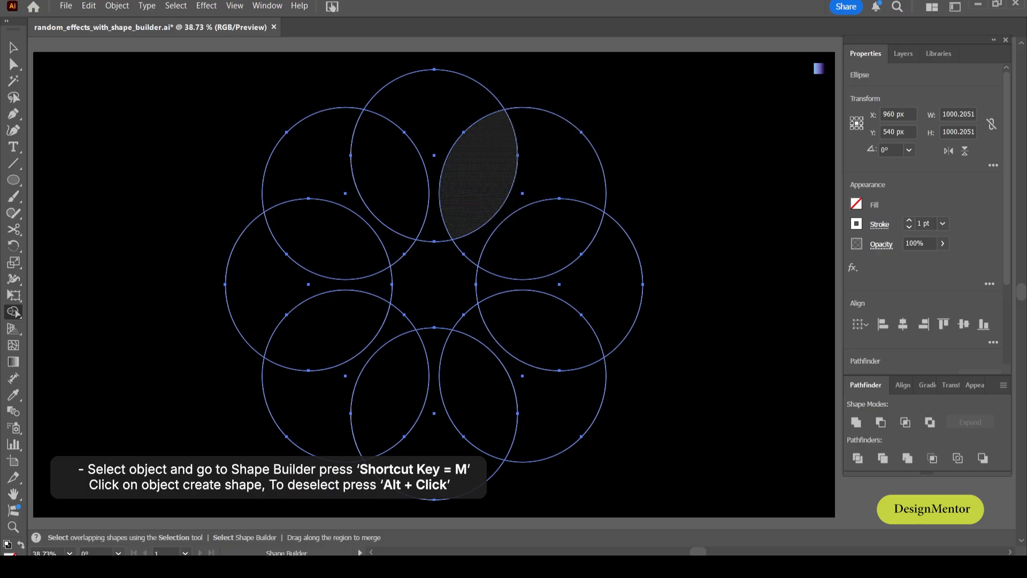
drag(567, 155, 481, 176)
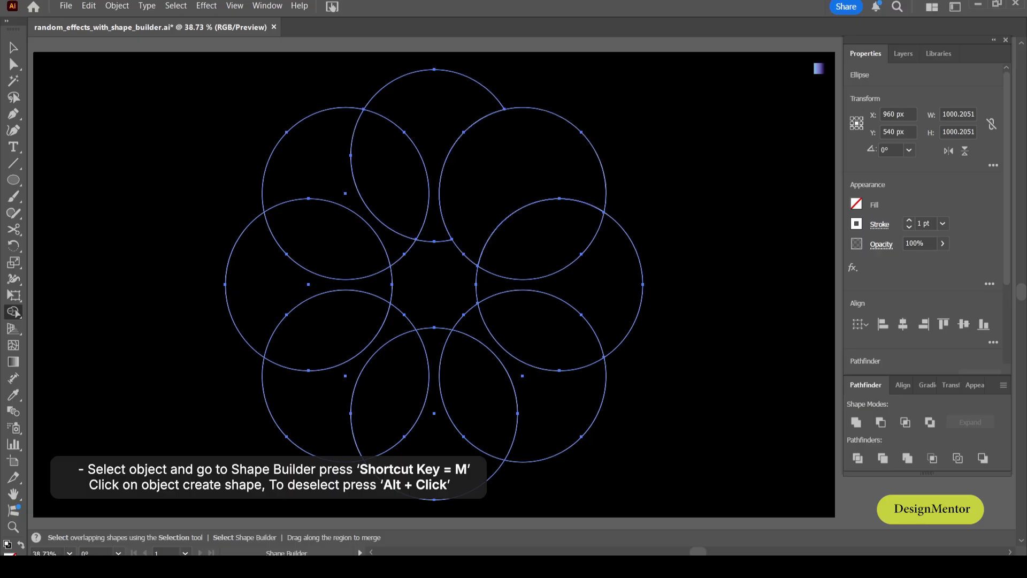
drag(621, 267, 535, 246)
mouse_move(567, 385)
mouse_down()
mouse_move(535, 332)
mouse_move(530, 342)
mouse_up()
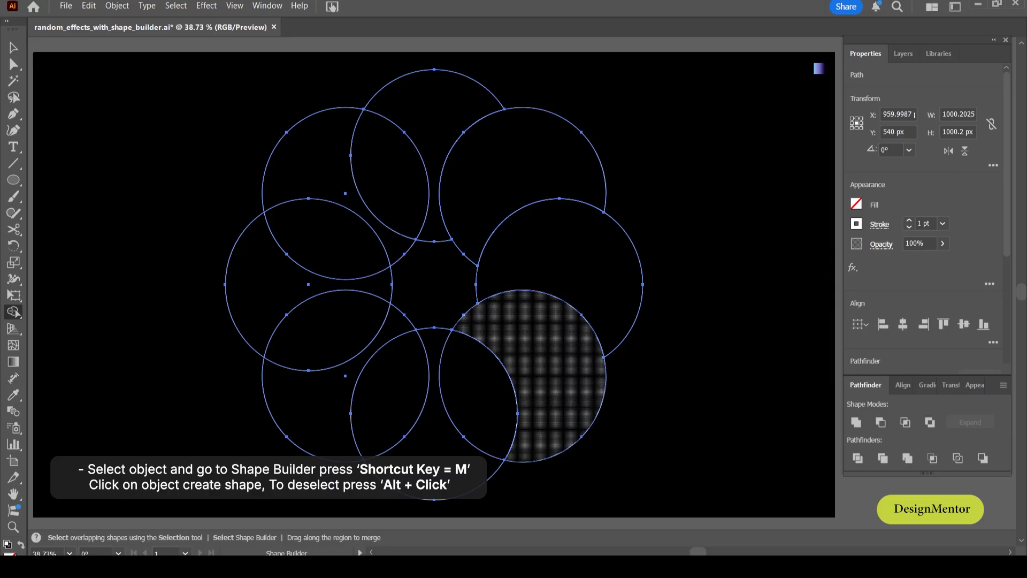
drag(476, 390, 430, 388)
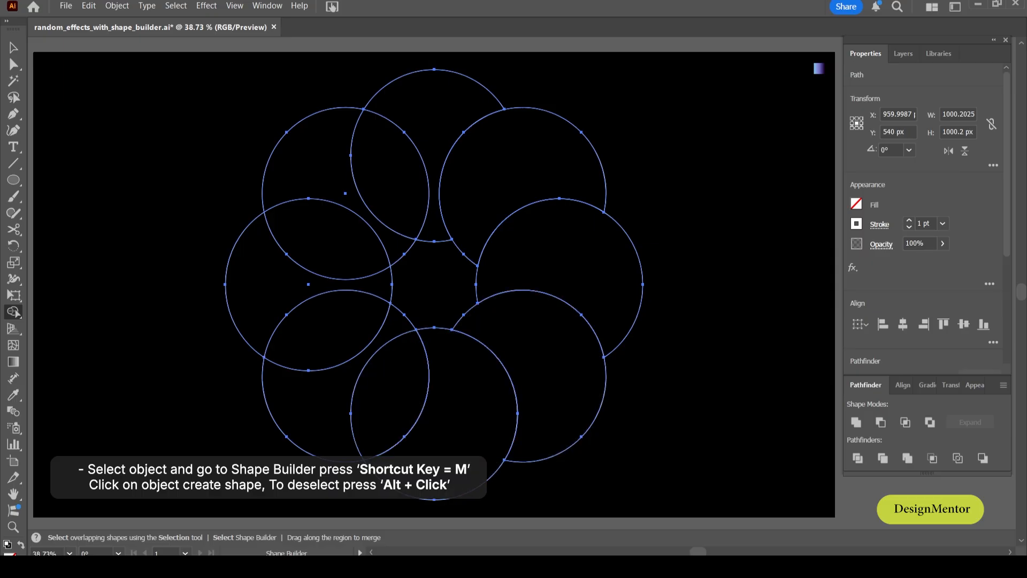
Merge each counterclockwise overlap into the lower-left, left, upper-left and top circles with Shape Builder to finish the interlocking petals
drag(310, 395, 390, 385)
drag(251, 283, 326, 334)
drag(327, 240, 342, 161)
drag(433, 161, 385, 176)
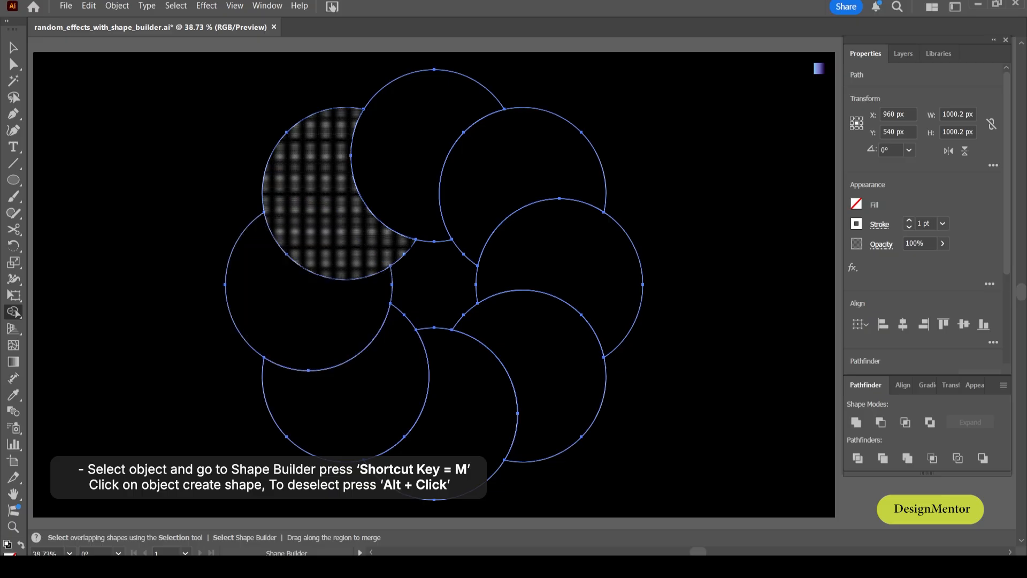
click(433, 284)
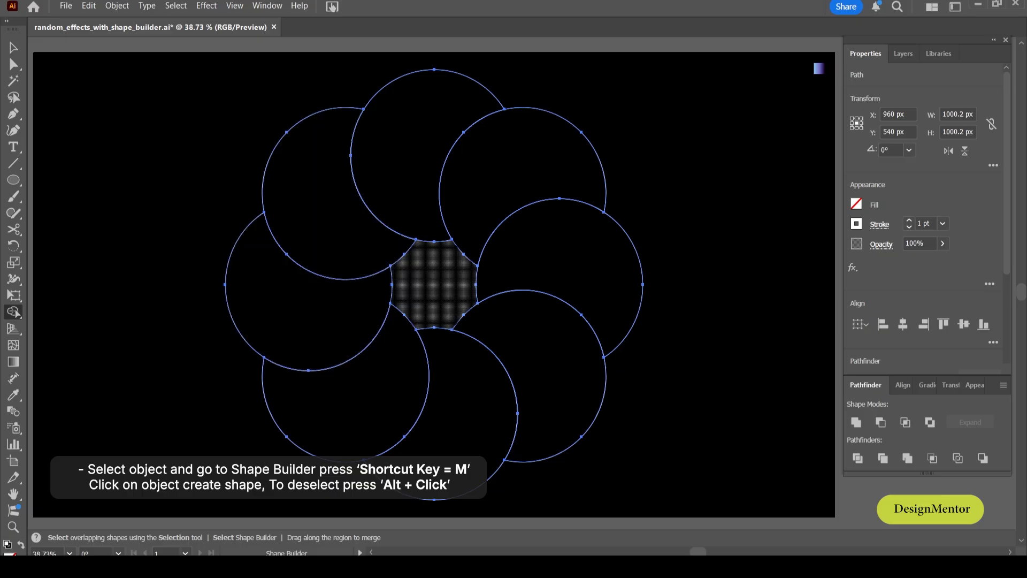
key(v)
key(ctrl+shift+a)
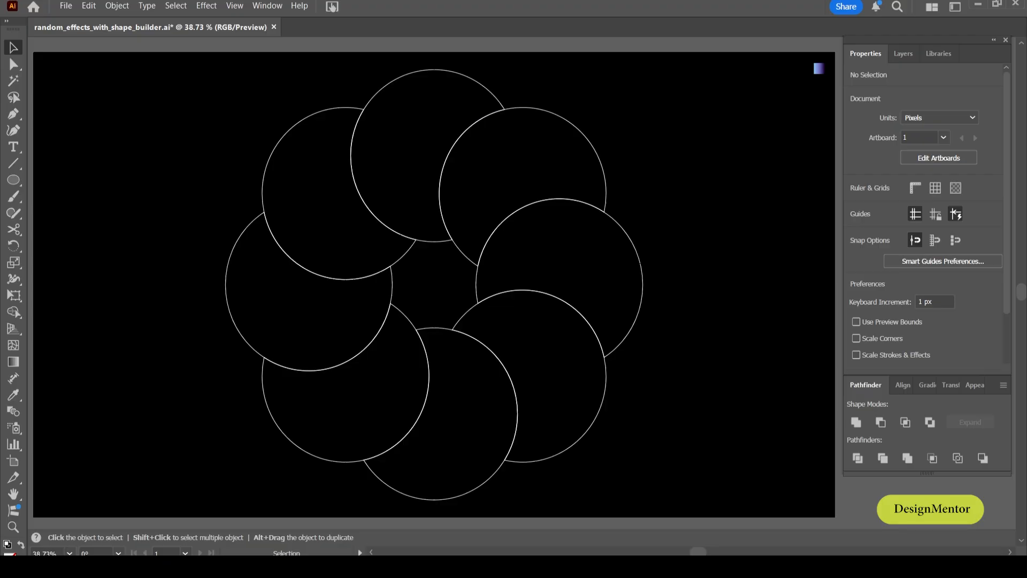
Apply the sample square's blue-purple gradient to the upper-right petal, running diagonally from light at the ring's center to dark at the outer edge
click(522, 108)
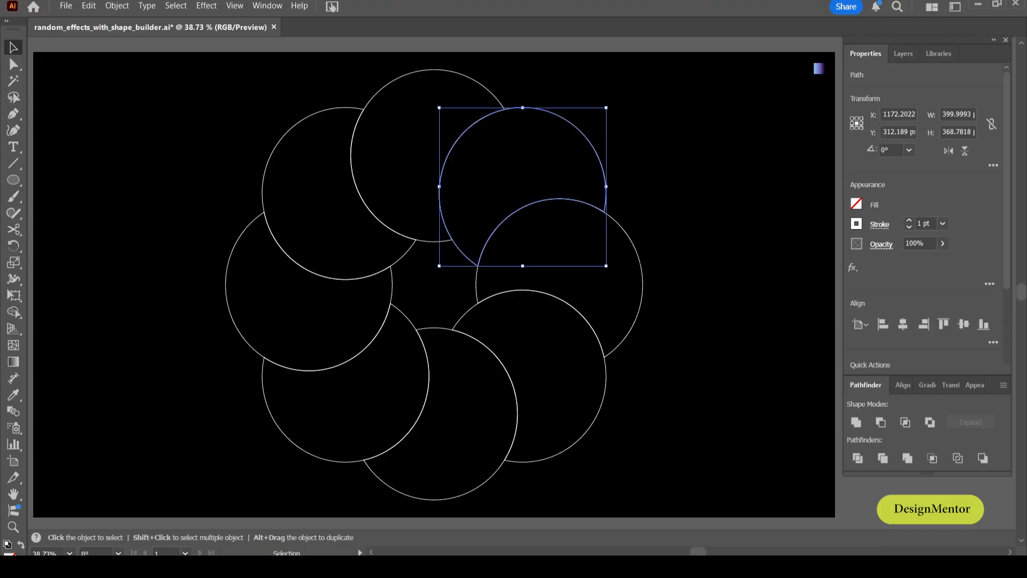
key(i)
click(819, 69)
key(g)
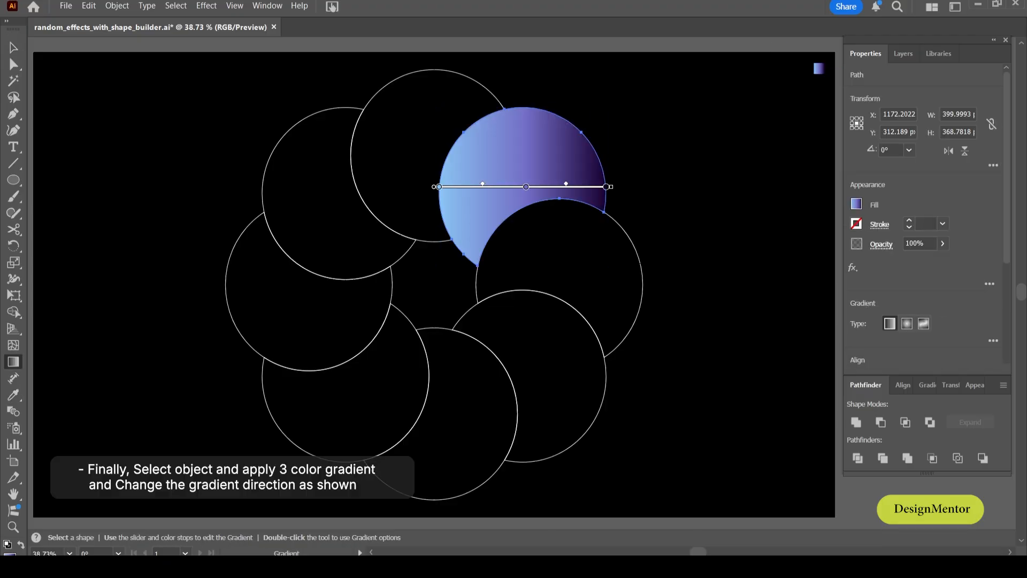
drag(428, 287, 583, 119)
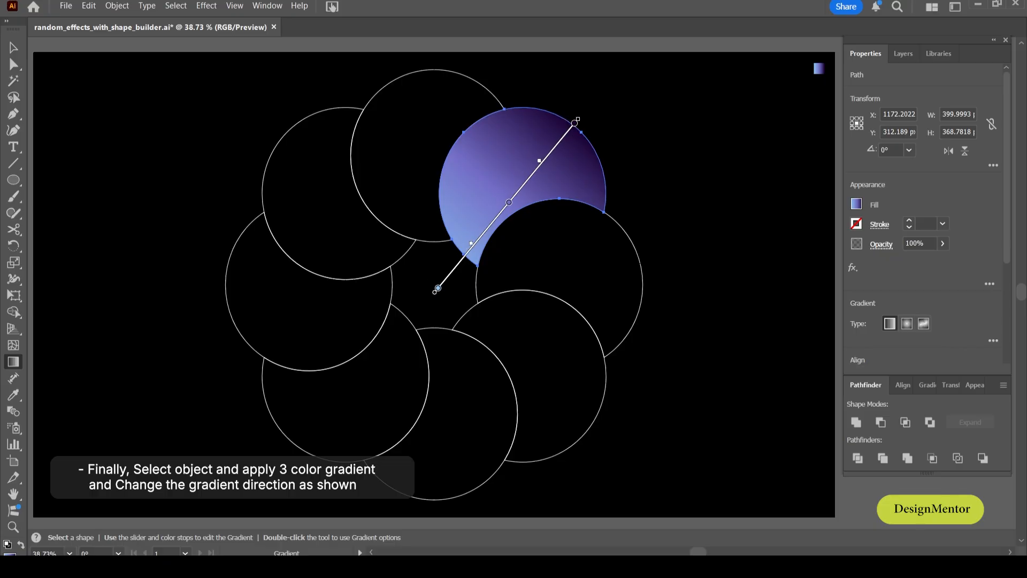
key(v)
key(ctrl+shift+a)
Apply the sample square's gradient to the right petal, running horizontally from light at the ring's center to dark at the outer edge
click(645, 256)
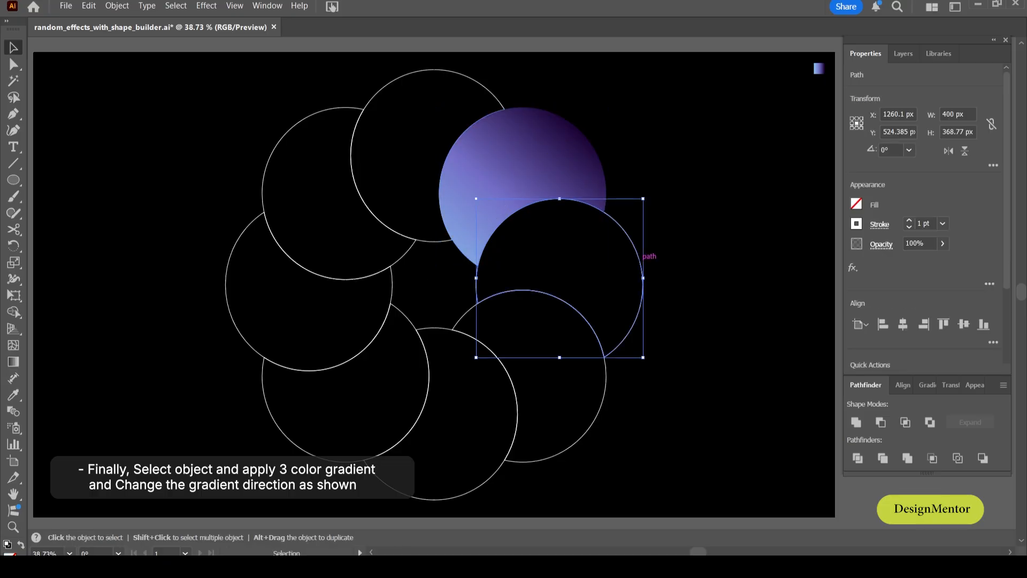
key(i)
click(818, 68)
key(g)
drag(428, 279, 648, 277)
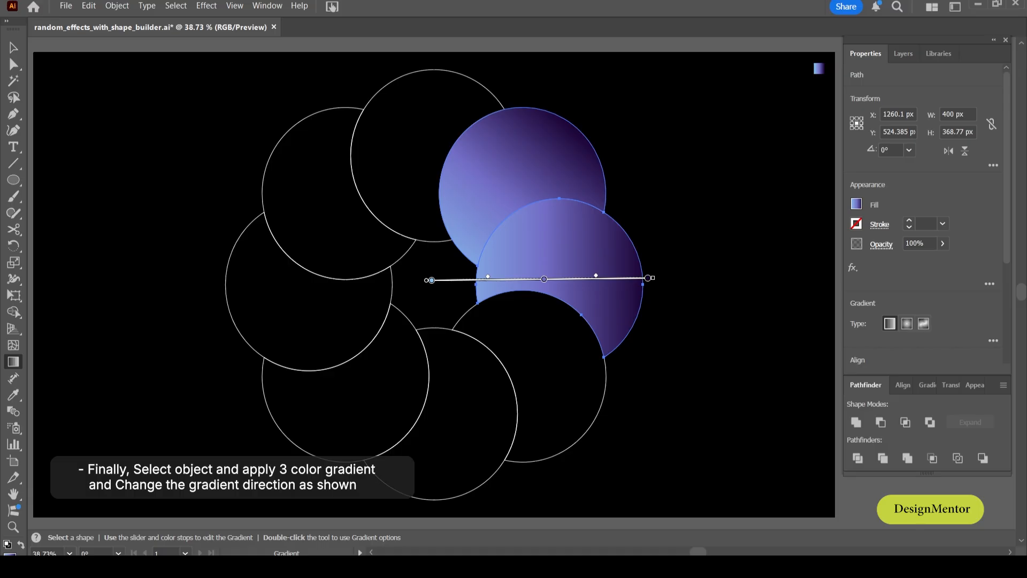
key(v)
key(ctrl+shift+a)
Give the lower-right petal the sample square's gradient, directed diagonally from light at the ring's center to dark at the outer edge
click(604, 413)
key(i)
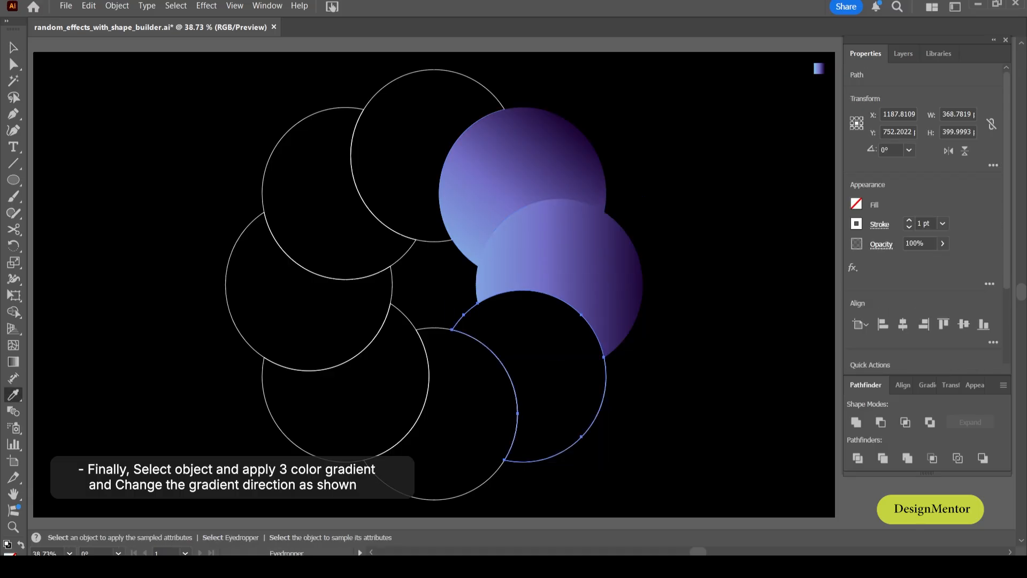
click(818, 69)
key(g)
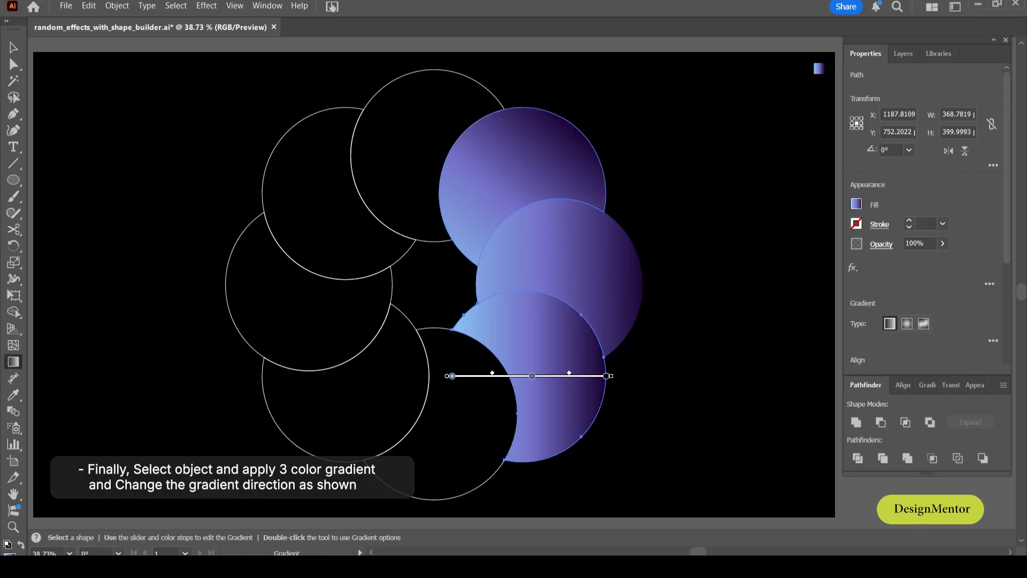
drag(429, 279, 587, 438)
key(v)
key(ctrl+shift+a)
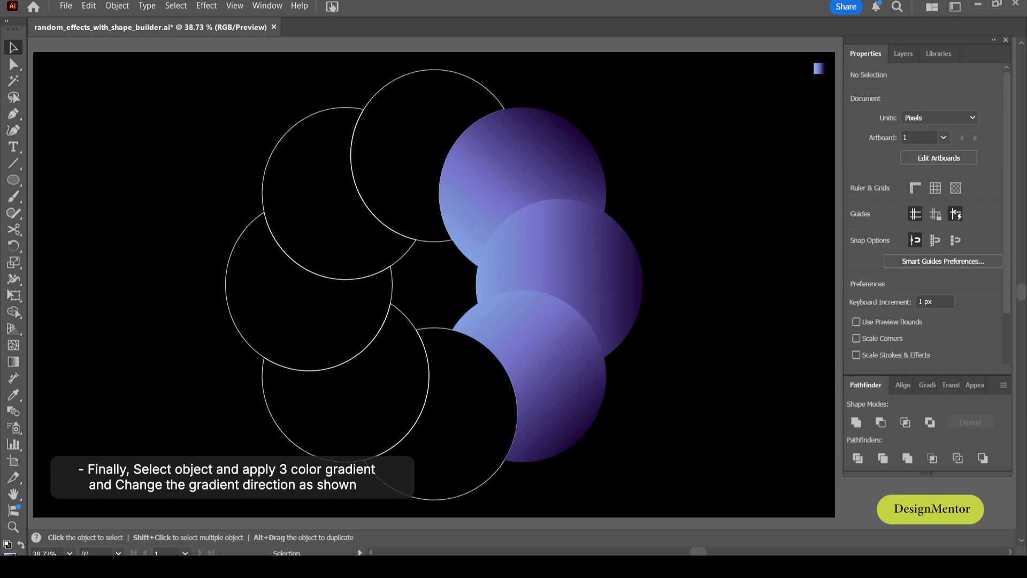
Fill the bottom petal with the sample square's gradient, running vertically from light at the ring's center to dark at the lower edge
click(481, 485)
key(i)
click(819, 69)
key(g)
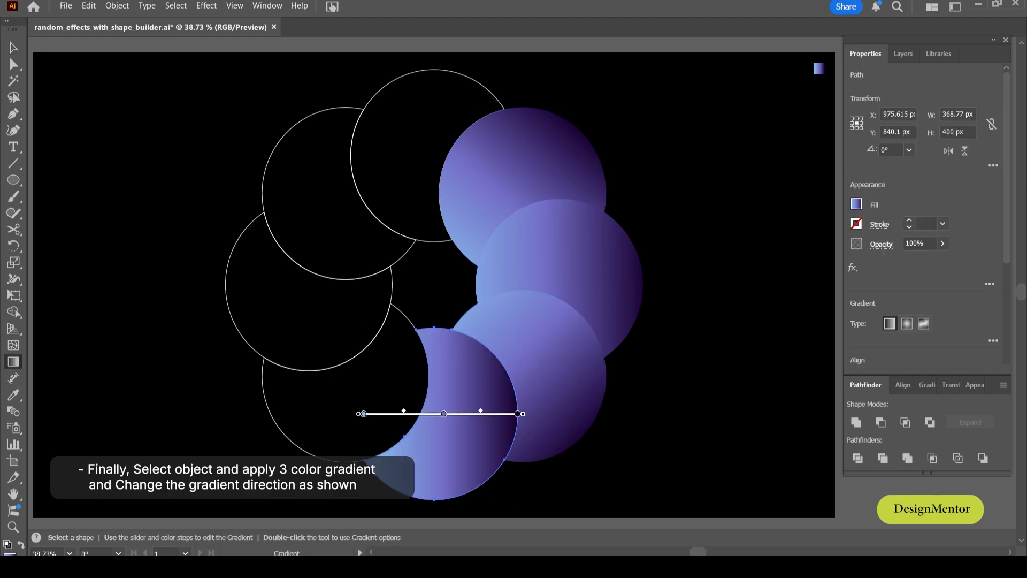
drag(435, 277, 437, 500)
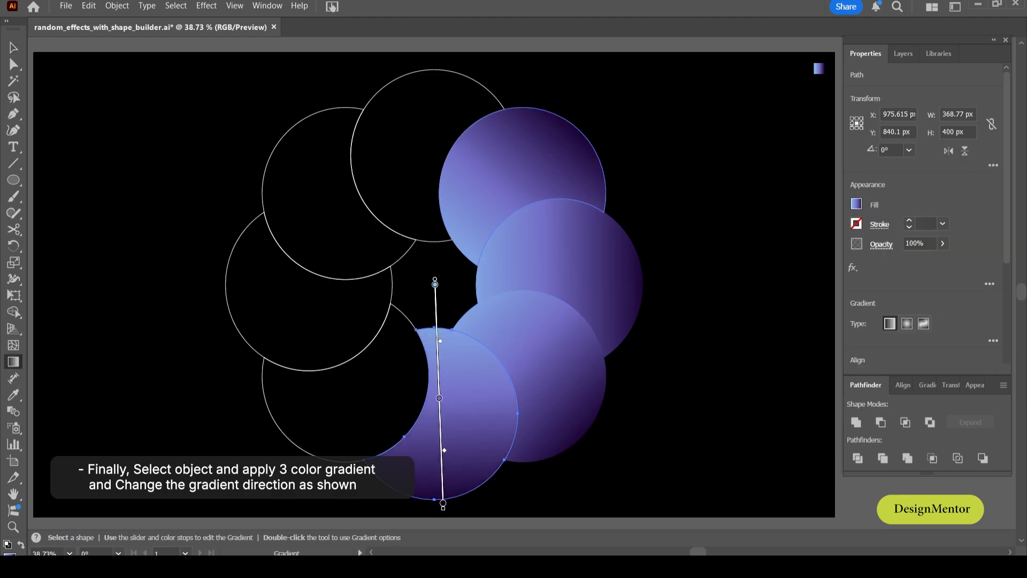
key(v)
key(ctrl+shift+a)
Fill the lower-left petal with the sample square's gradient, running diagonally with the dark end outside and the light end at the ring's center
click(342, 417)
key(i)
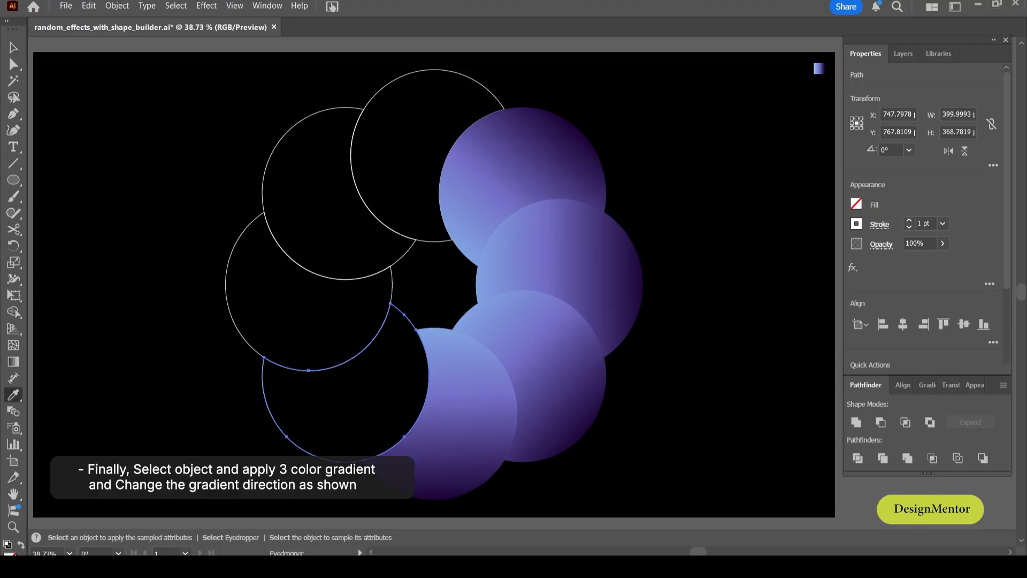
click(819, 69)
key(g)
drag(287, 435, 432, 276)
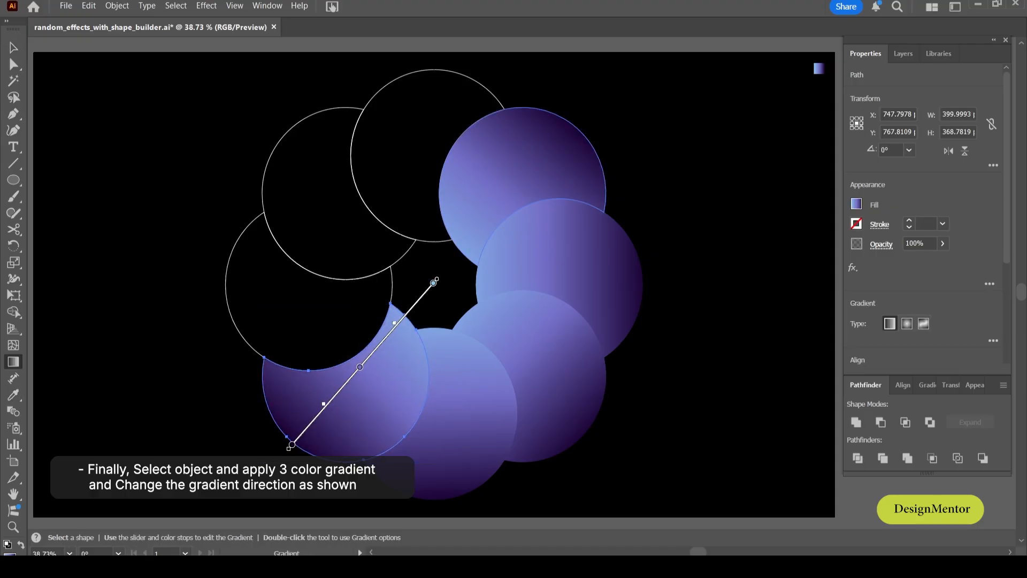
key(v)
key(ctrl+shift+a)
Fill the left petal with the same gradient and reverse its direction so the light end faces the ring's center
click(235, 257)
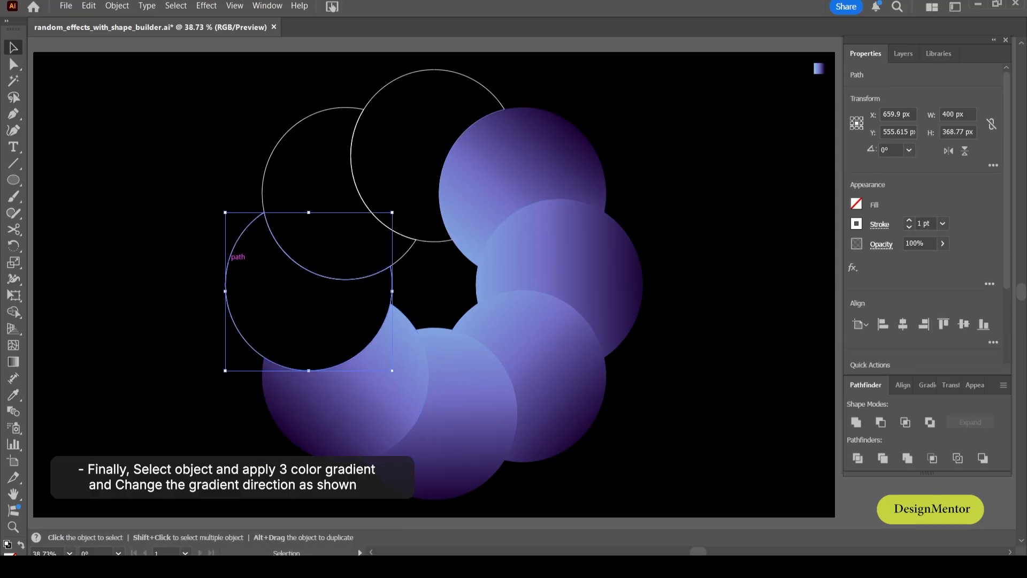
key(g)
click(235, 257)
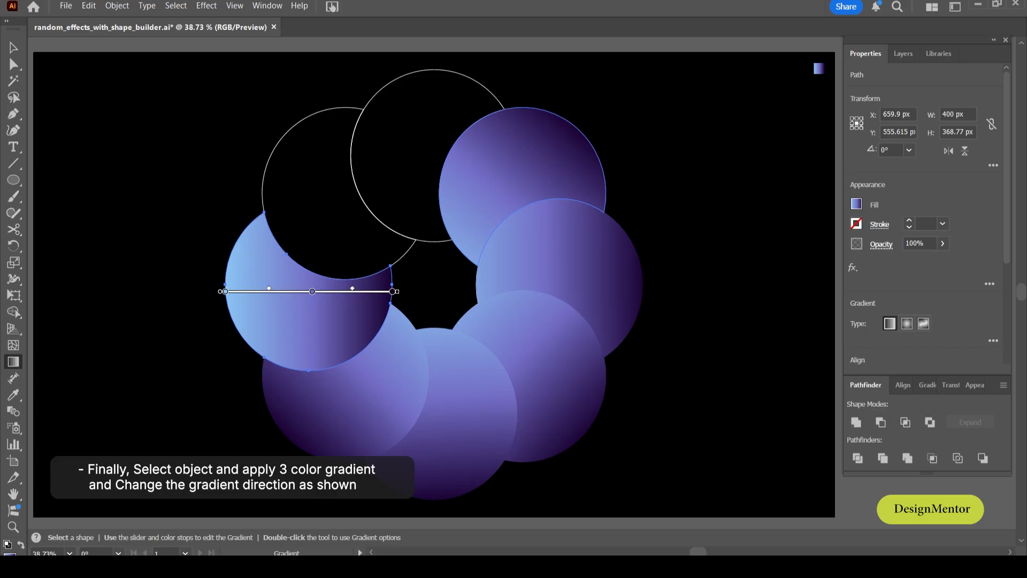
drag(392, 291, 226, 292)
key(v)
key(ctrl+shift+a)
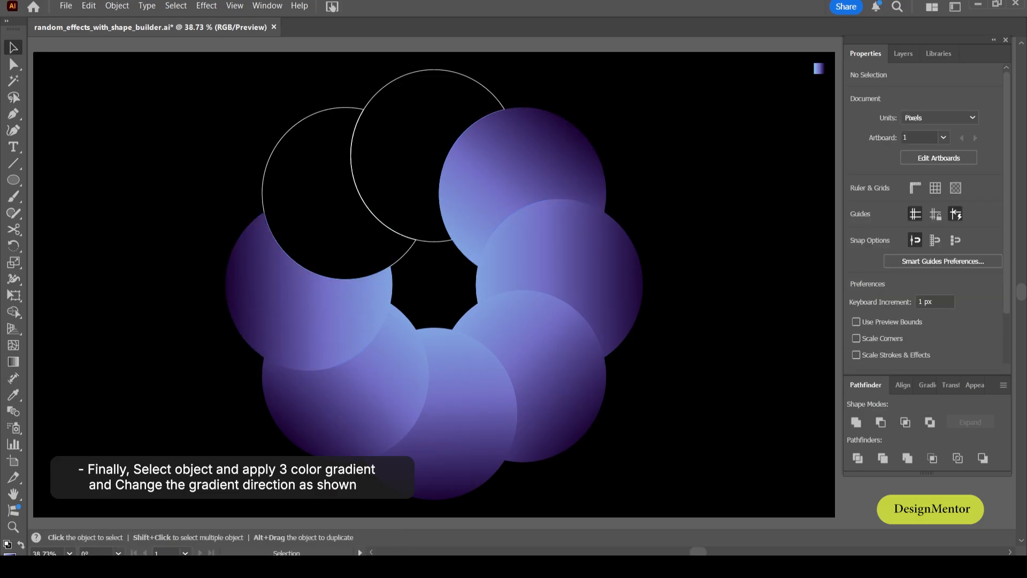
Copy the upper-right petal's gradient to the upper-left petal and direct it from dark at the outer edge to light at the center
click(305, 182)
key(i)
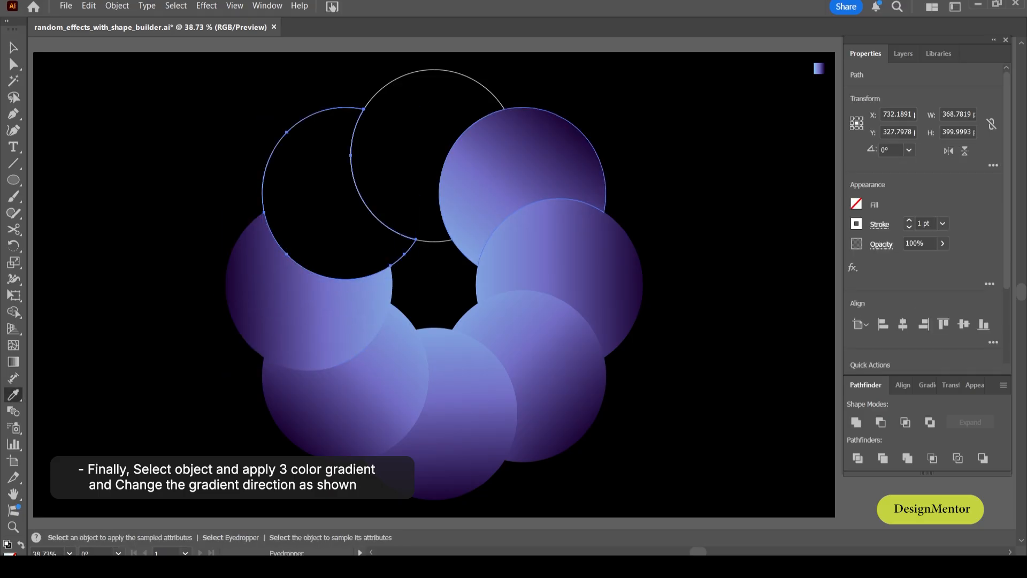
click(535, 155)
key(g)
drag(280, 132, 432, 287)
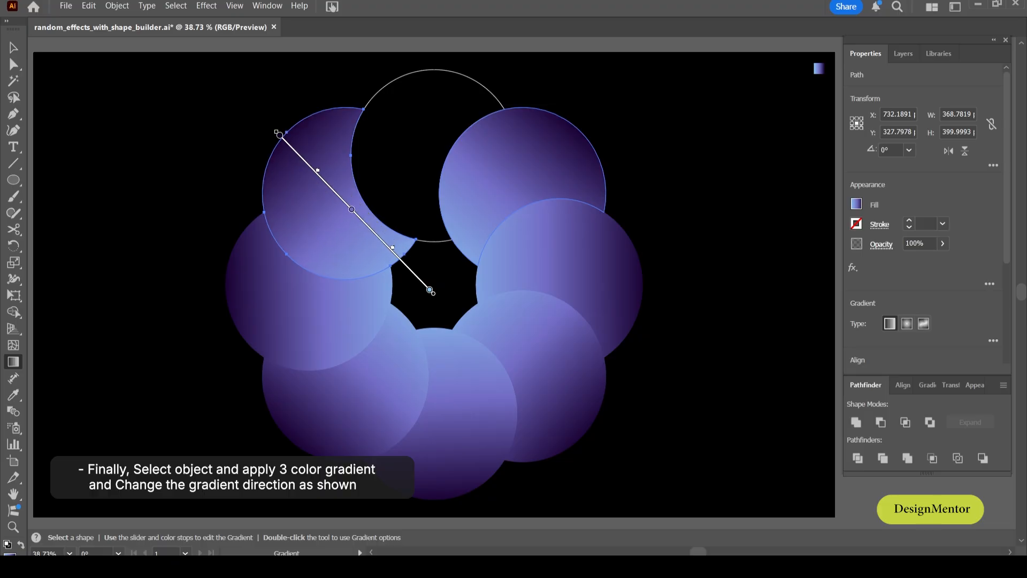
key(v)
Copy the right petal's gradient to the top petal and run it vertically from light at the ring's center to dark at the upper edge
click(484, 75)
click(485, 79)
key(i)
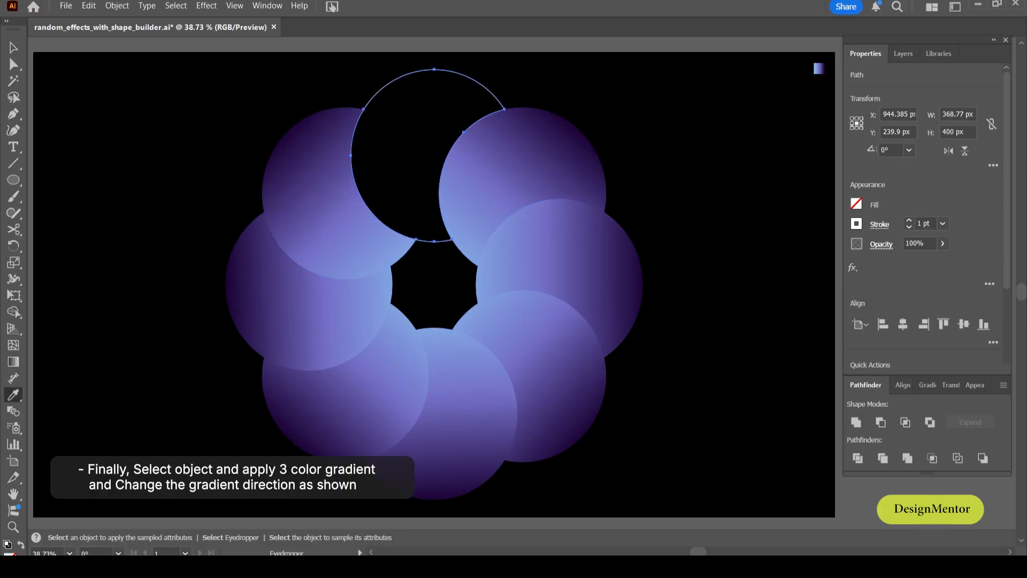
click(562, 279)
key(g)
drag(429, 287, 429, 69)
key(v)
key(ctrl+shift+a)
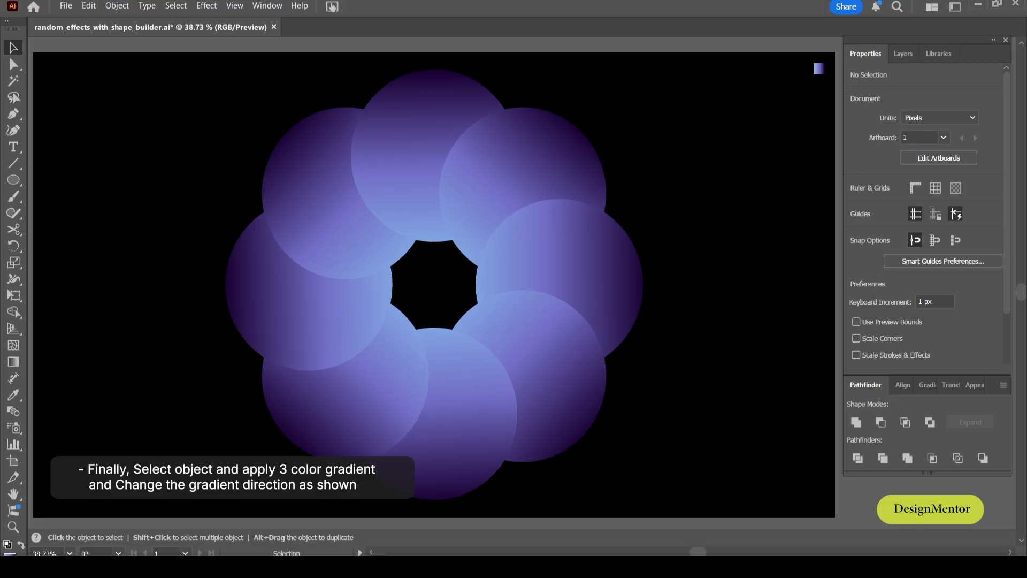